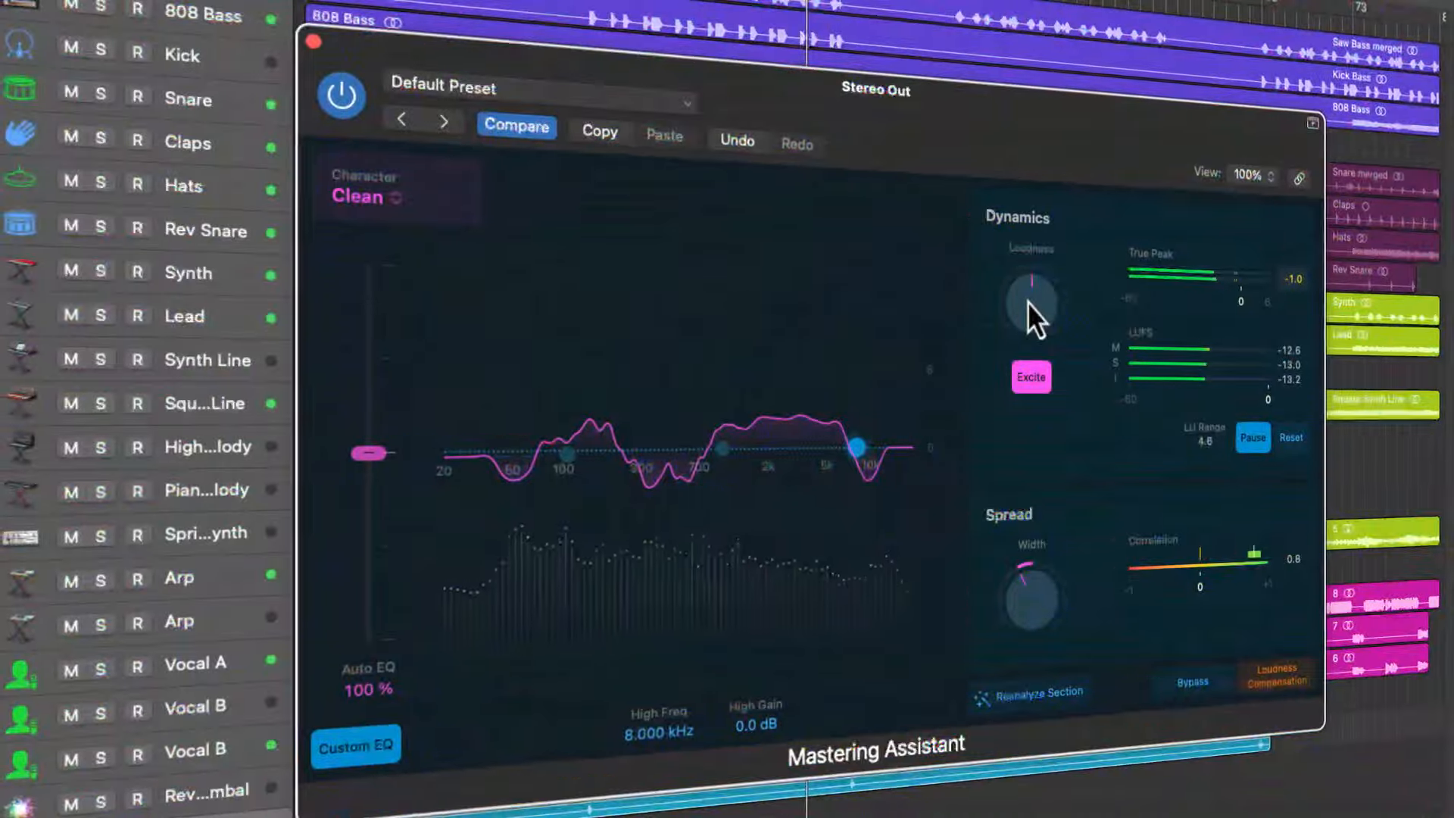
{"action": "mouse_move", "coordinate": [1029, 301]}
{"action": "left_click_drag", "start_coordinate": [1032, 295], "coordinate": [924, 212]}
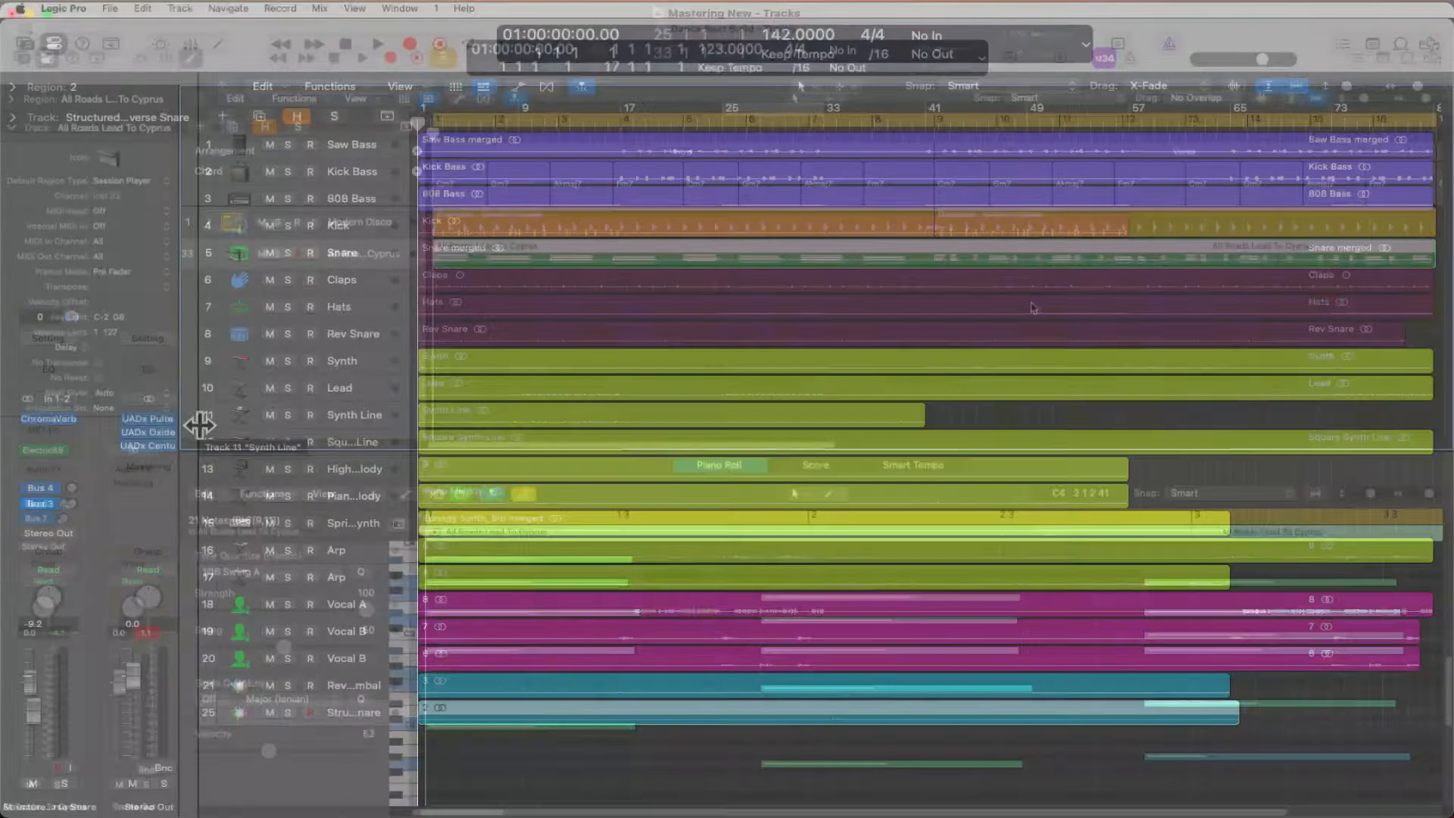
Step: Step the track selection up through the project from the last track to Saw Bass
{"action": "key", "text": "Up"}
{"action": "key", "text": "Up"}
{"action": "key", "text": "Up"}
{"action": "key", "text": "Up"}
{"action": "key", "text": "Up"}
{"action": "key", "text": "Up"}
{"action": "key", "text": "Up"}
{"action": "key", "text": "Up"}
{"action": "key", "text": "Up"}
{"action": "key", "text": "Up"}
{"action": "key", "text": "Up"}
{"action": "key", "text": "Up"}
{"action": "key", "text": "Up"}
{"action": "key", "text": "Up"}
{"action": "key", "text": "Up"}
{"action": "key", "text": "Up"}
{"action": "key", "text": "Up"}
{"action": "key", "text": "Up"}
{"action": "key", "text": "Up"}
{"action": "key", "text": "Up"}
{"action": "key", "text": "Up"}
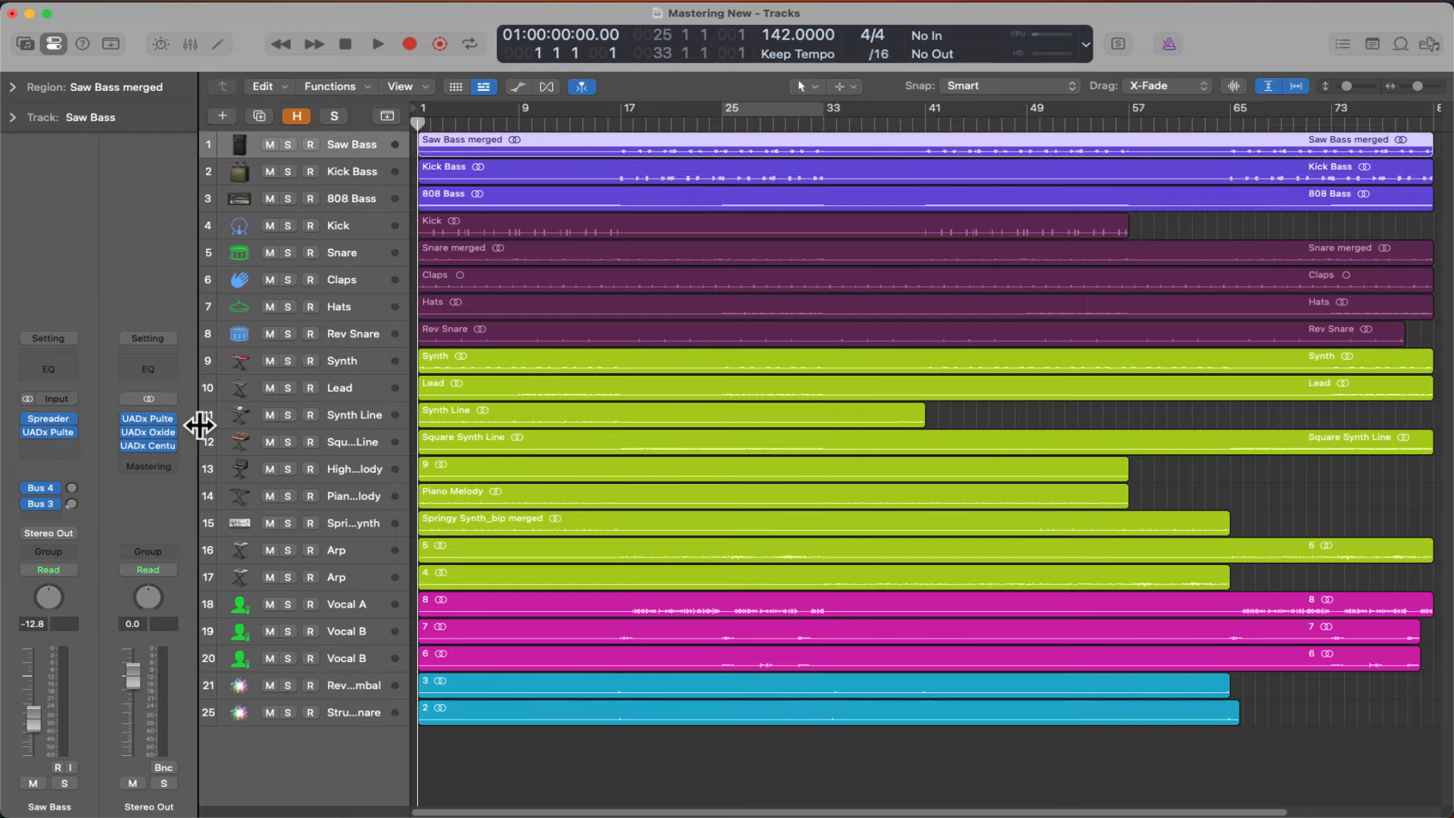
Step: Step the track selection back down through the project from Saw Bass to track 25
{"action": "key", "text": "Down"}
{"action": "key", "text": "Down"}
{"action": "key", "text": "Down"}
{"action": "key", "text": "Down"}
{"action": "key", "text": "Down"}
{"action": "key", "text": "Down"}
{"action": "key", "text": "Down"}
{"action": "key", "text": "Down"}
{"action": "key", "text": "Down"}
{"action": "key", "text": "Down"}
{"action": "key", "text": "Down"}
{"action": "key", "text": "Down"}
{"action": "key", "text": "Down"}
{"action": "key", "text": "Down"}
{"action": "key", "text": "Down"}
{"action": "key", "text": "Down"}
{"action": "key", "text": "Down"}
{"action": "key", "text": "Down"}
{"action": "key", "text": "Down"}
{"action": "key", "text": "Down"}
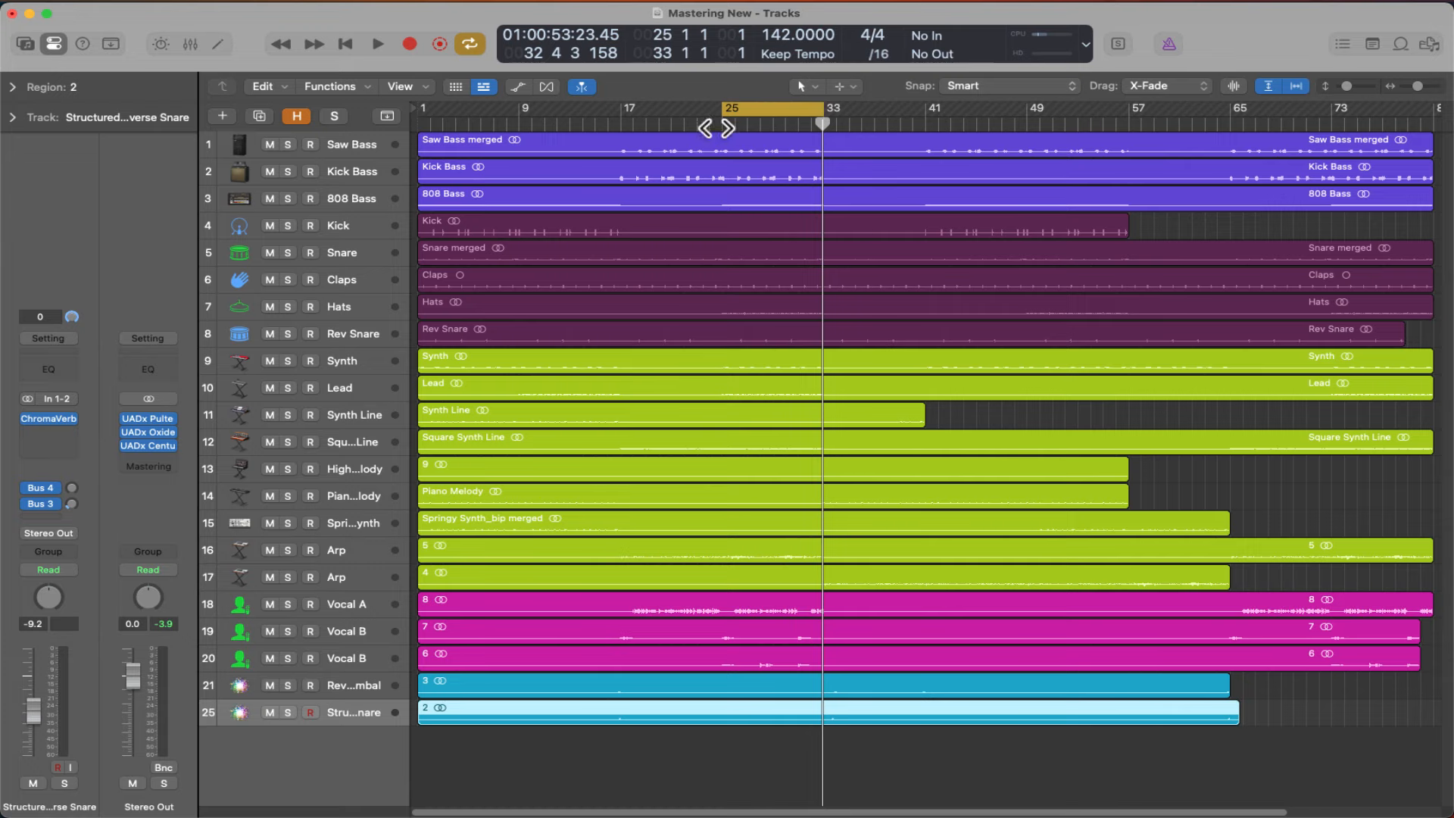
Step: Extend the cycle range from bar 1 to the end of the song and open Mastering Assistant on the Stereo Out channel
{"action": "left_click_drag", "start_coordinate": [726, 108], "coordinate": [418, 109]}
{"action": "left_click_drag", "start_coordinate": [822, 108], "coordinate": [1432, 242]}
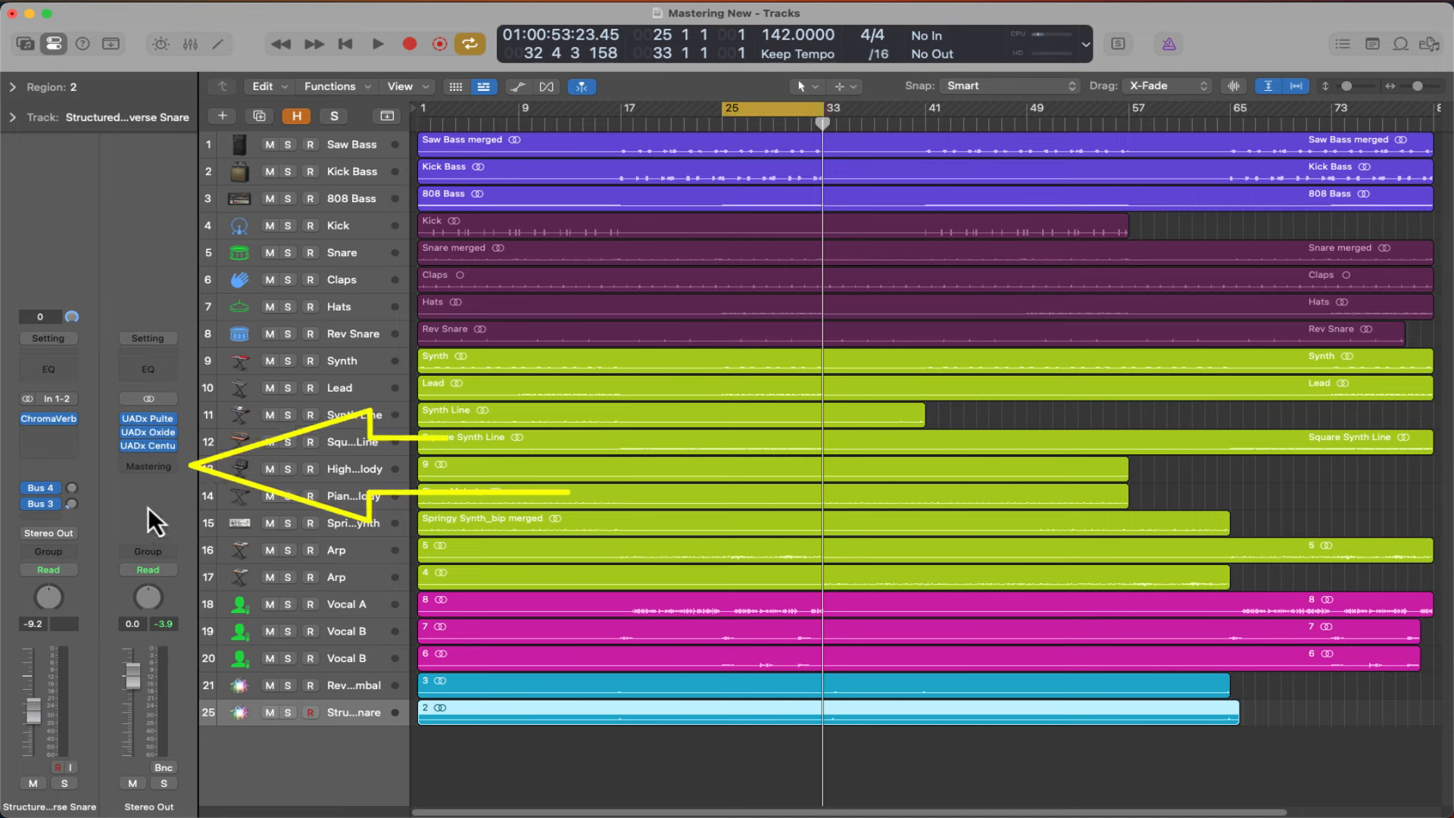
{"action": "left_click", "coordinate": [150, 467]}
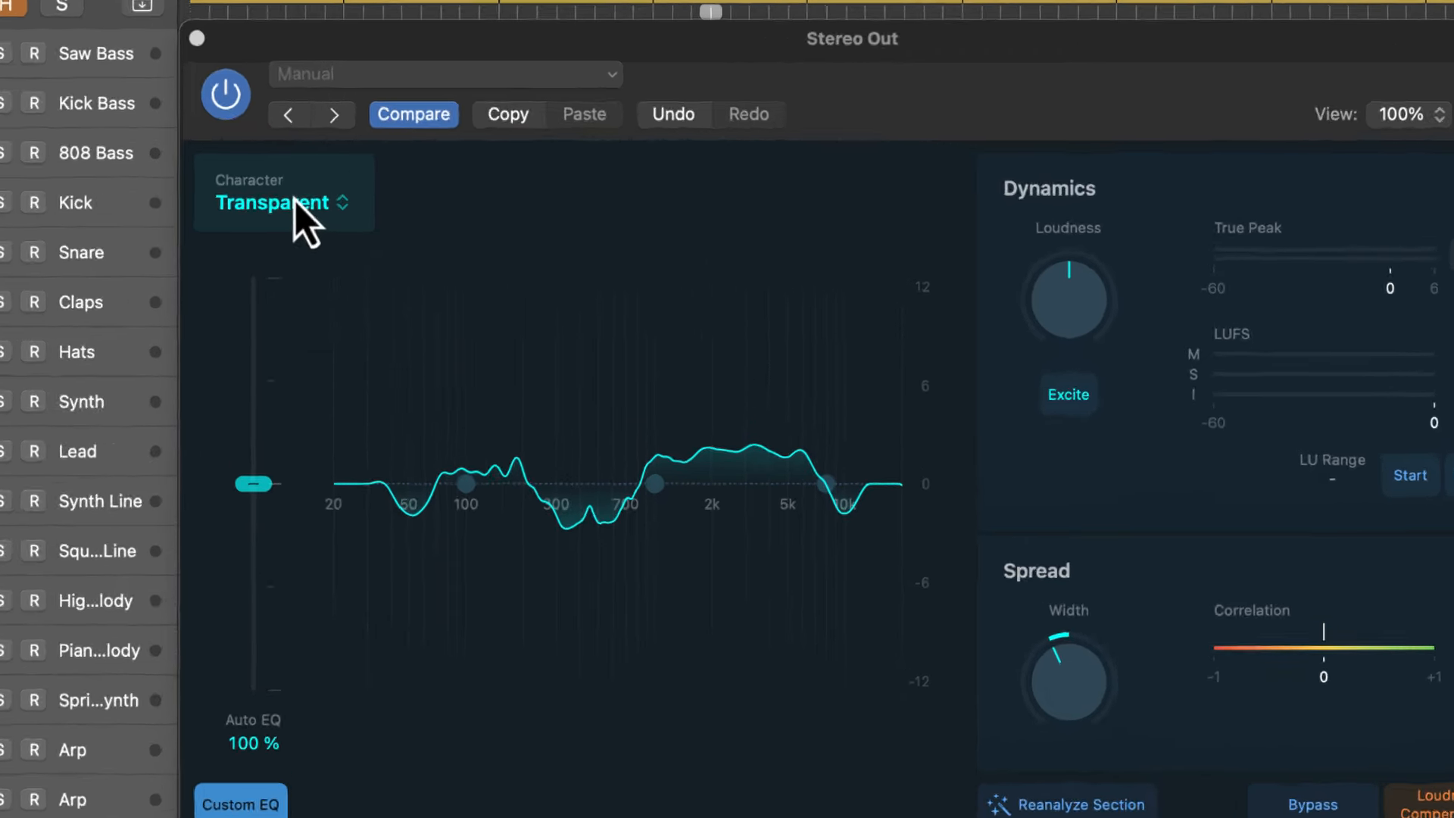
Step: Set the Mastering Assistant's Character to Clean
{"action": "left_click", "coordinate": [318, 197]}
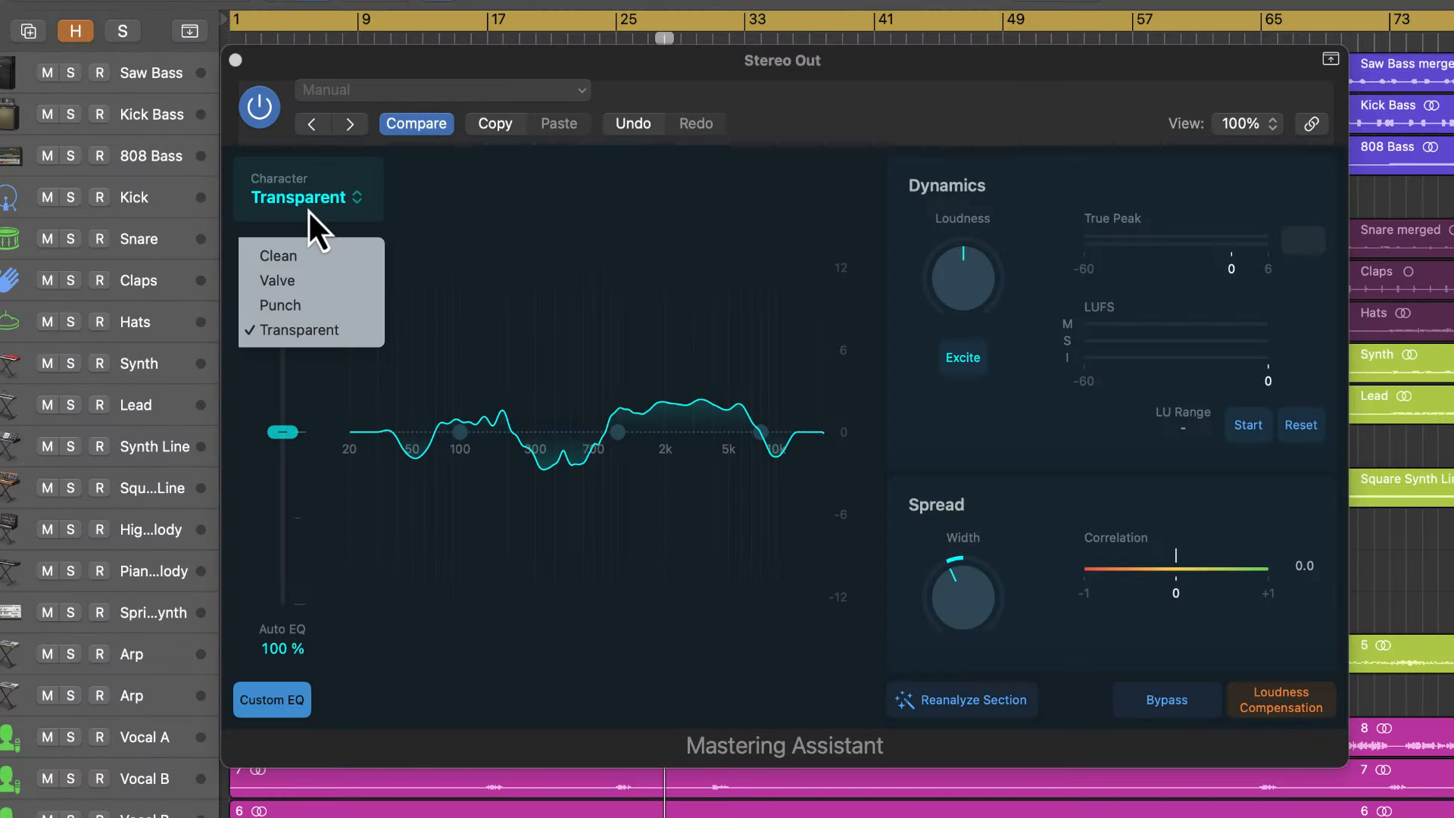
{"action": "left_click", "coordinate": [291, 255]}
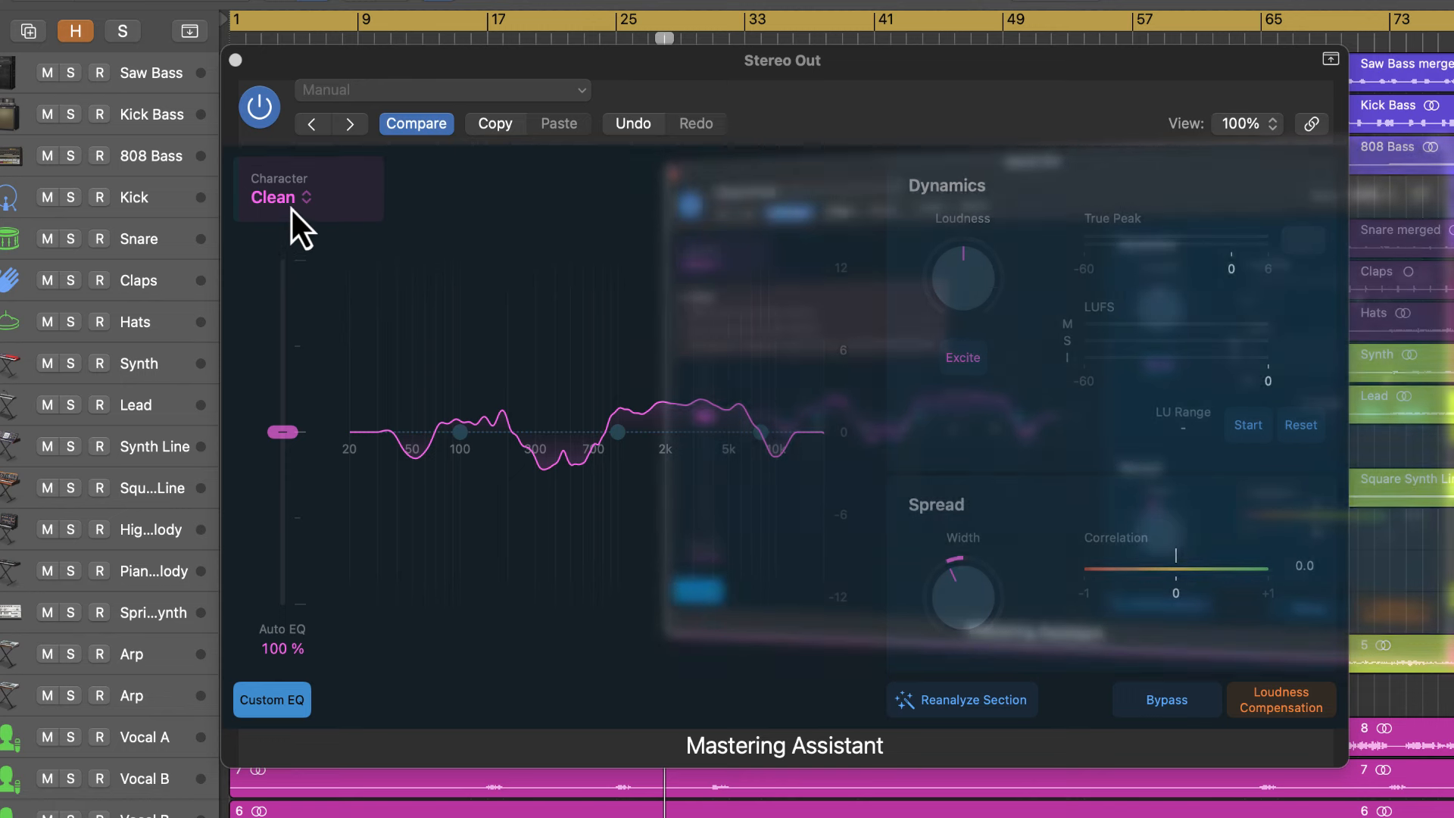
{"action": "left_click", "coordinate": [290, 202]}
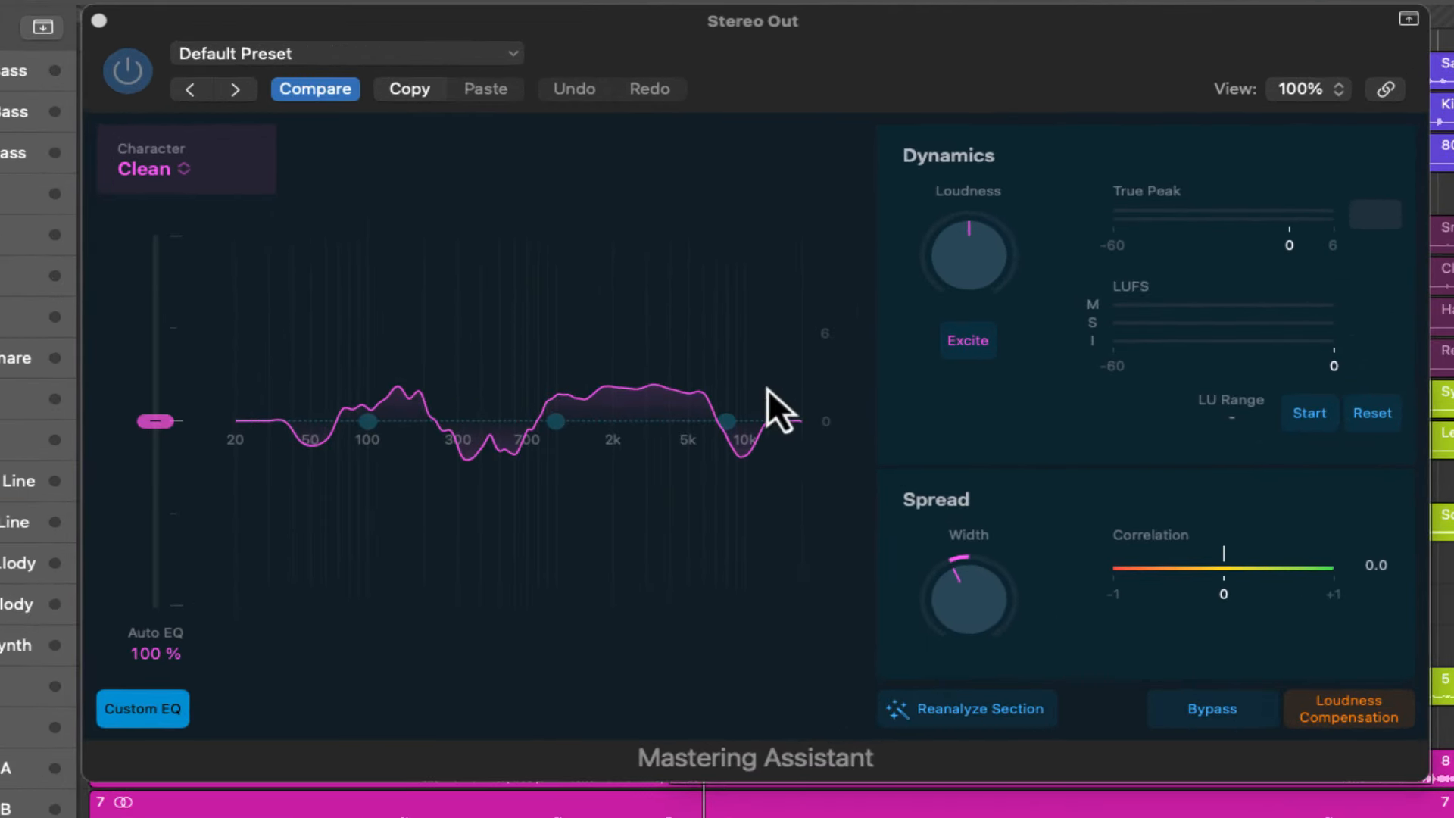
Step: Switch Custom EQ off and on again, and move its low band to about 106.2 Hz and -0.4 dB
{"action": "left_click", "coordinate": [149, 701]}
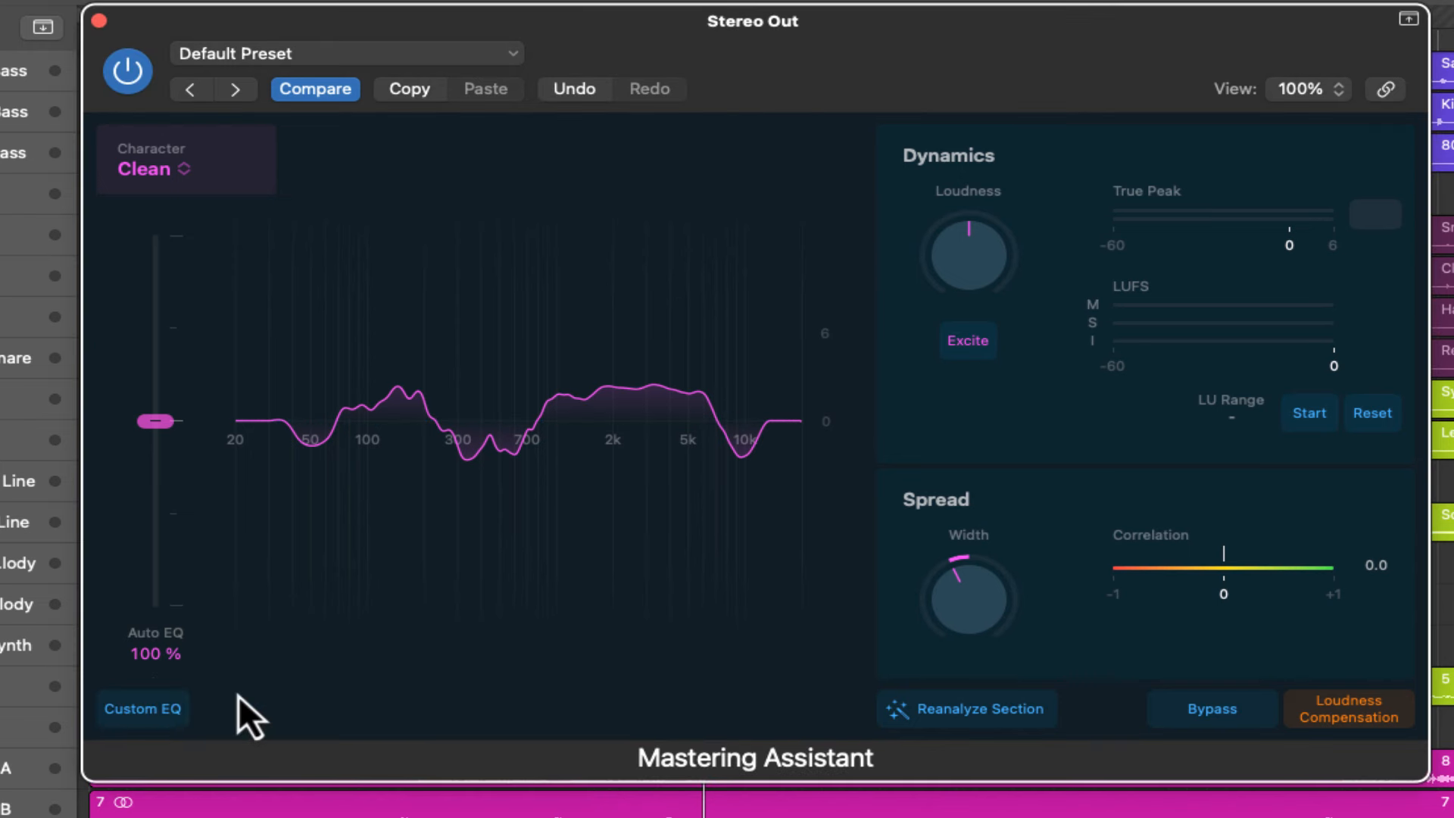
{"action": "left_click", "coordinate": [142, 718]}
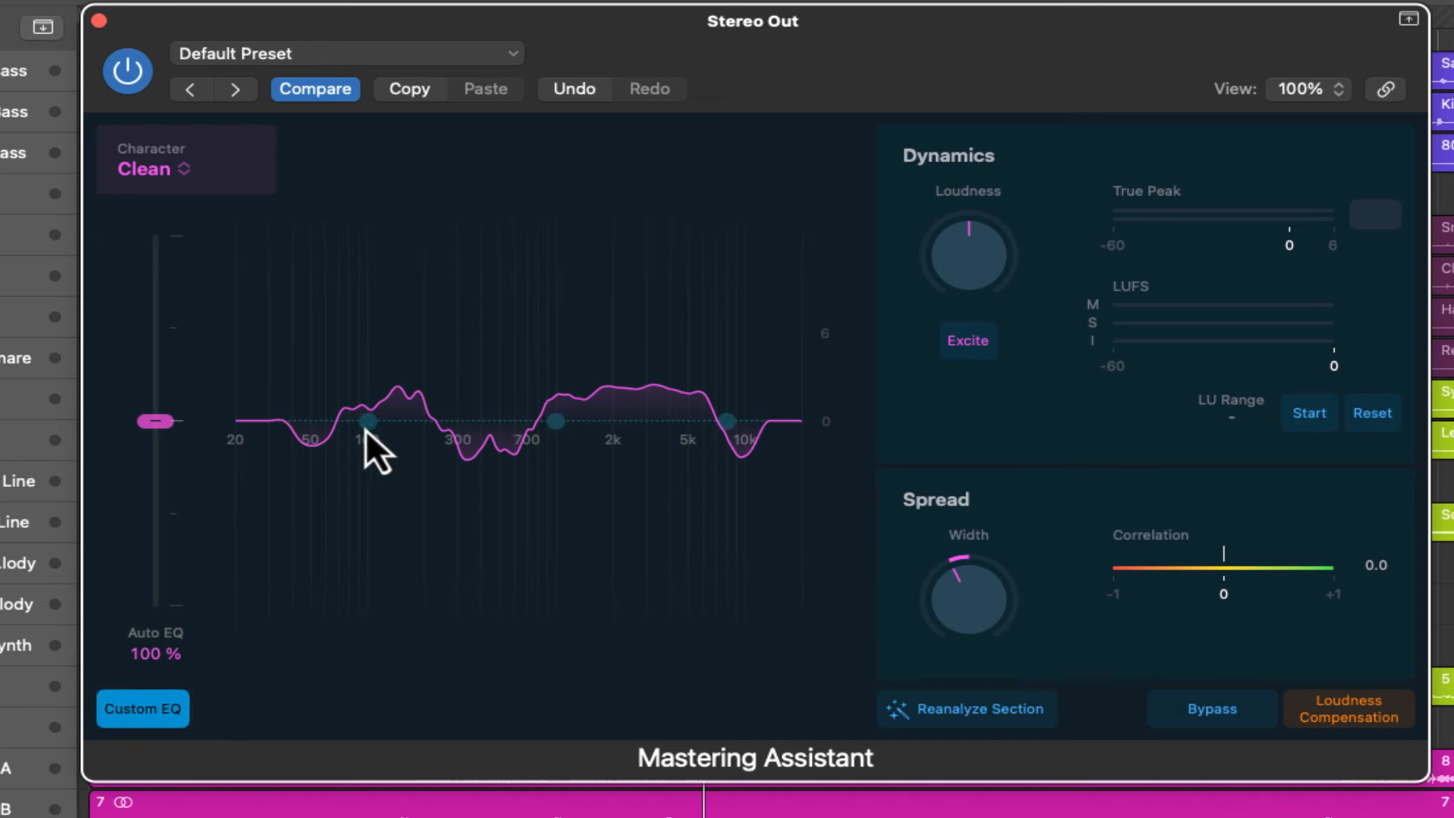
{"action": "mouse_move", "coordinate": [366, 430]}
{"action": "left_mouse_down"}
{"action": "mouse_move", "coordinate": [367, 447]}
{"action": "mouse_move", "coordinate": [371, 433]}
{"action": "left_mouse_up"}
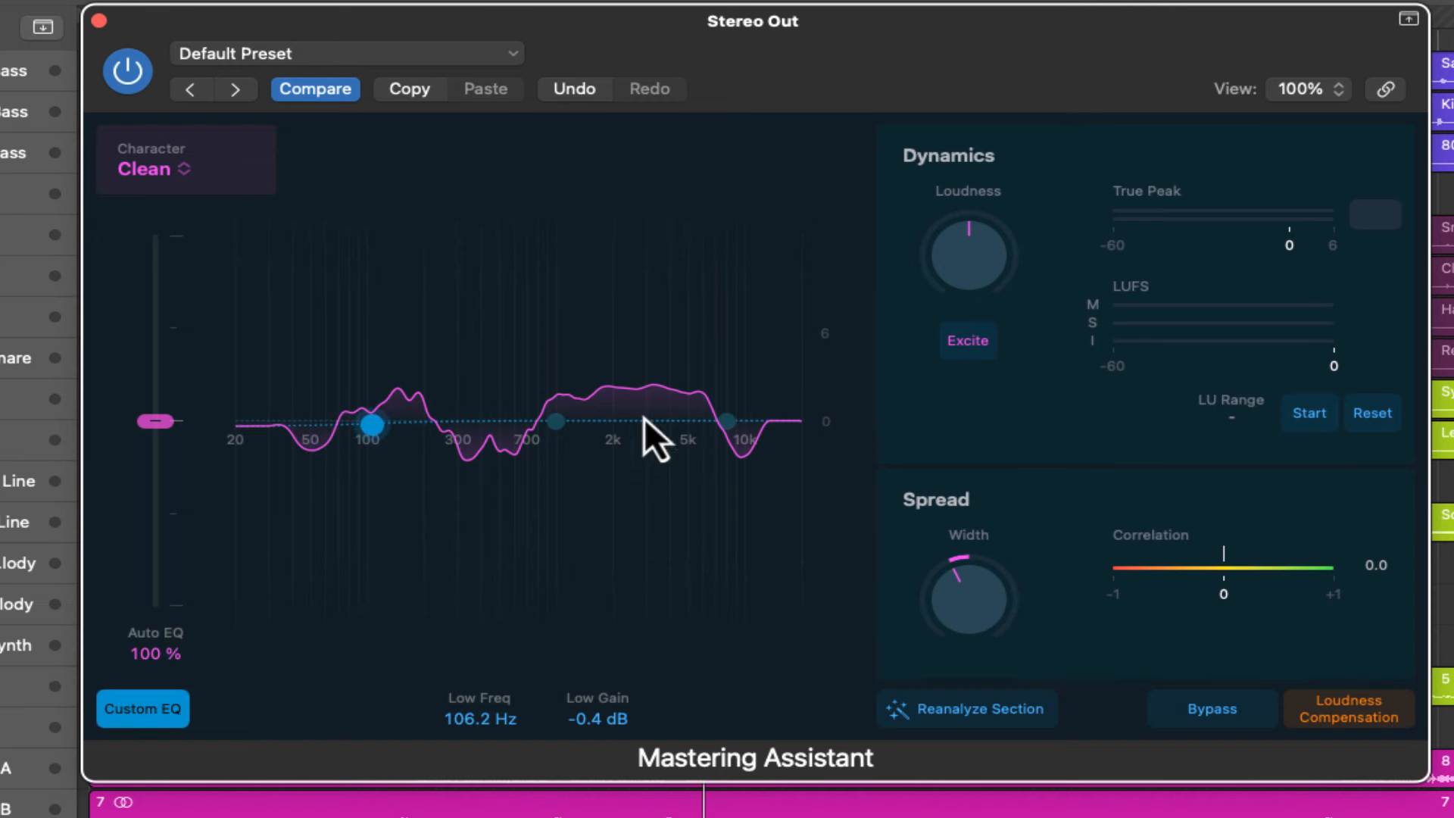
{"action": "left_click", "coordinate": [551, 424]}
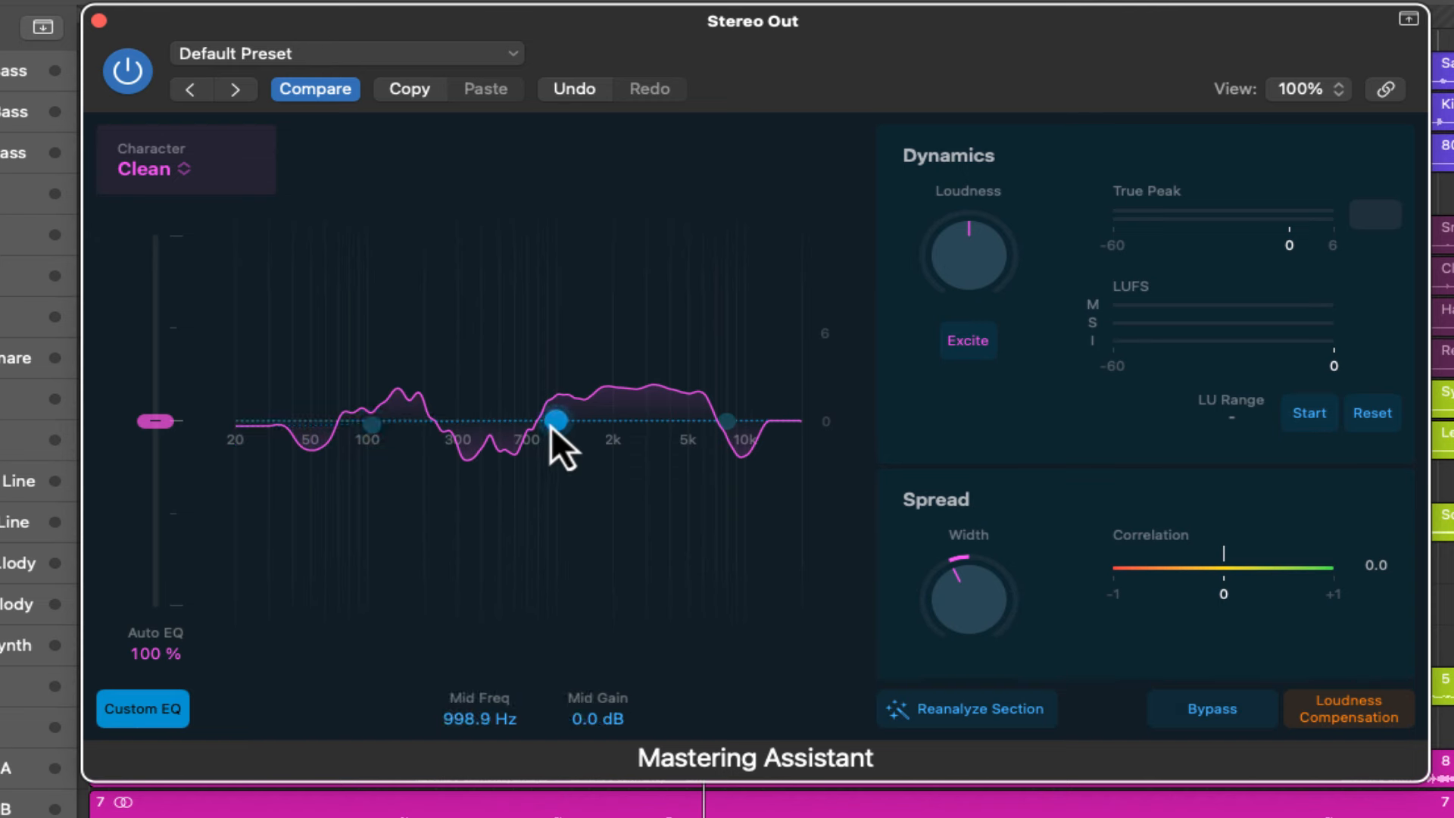
{"action": "left_click", "coordinate": [725, 423]}
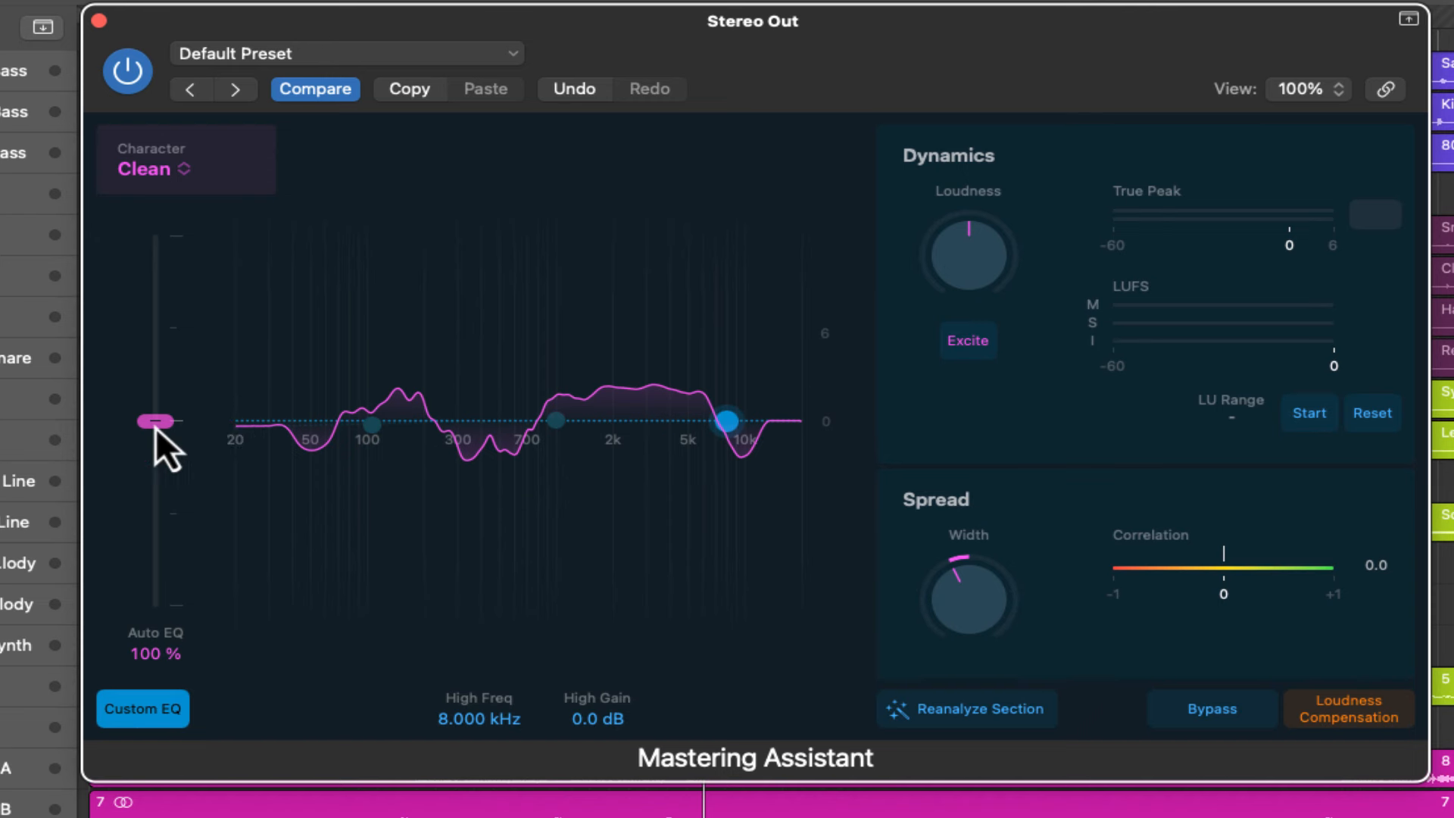
Step: Lower the Auto EQ amount to 0 % and bring it back to 100 %
{"action": "left_click_drag", "start_coordinate": [156, 427], "coordinate": [169, 637]}
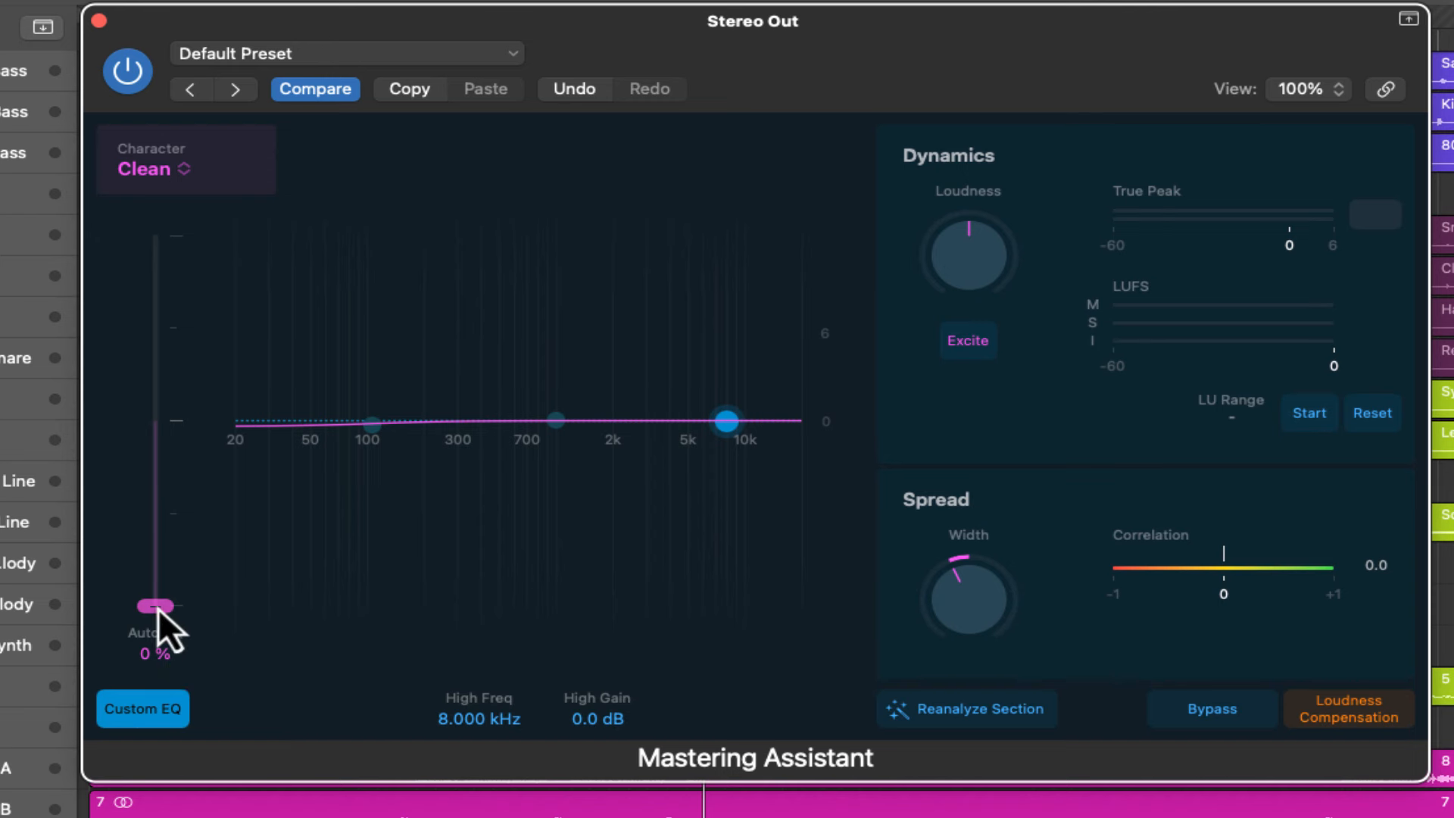
{"action": "left_click_drag", "start_coordinate": [158, 607], "coordinate": [152, 421]}
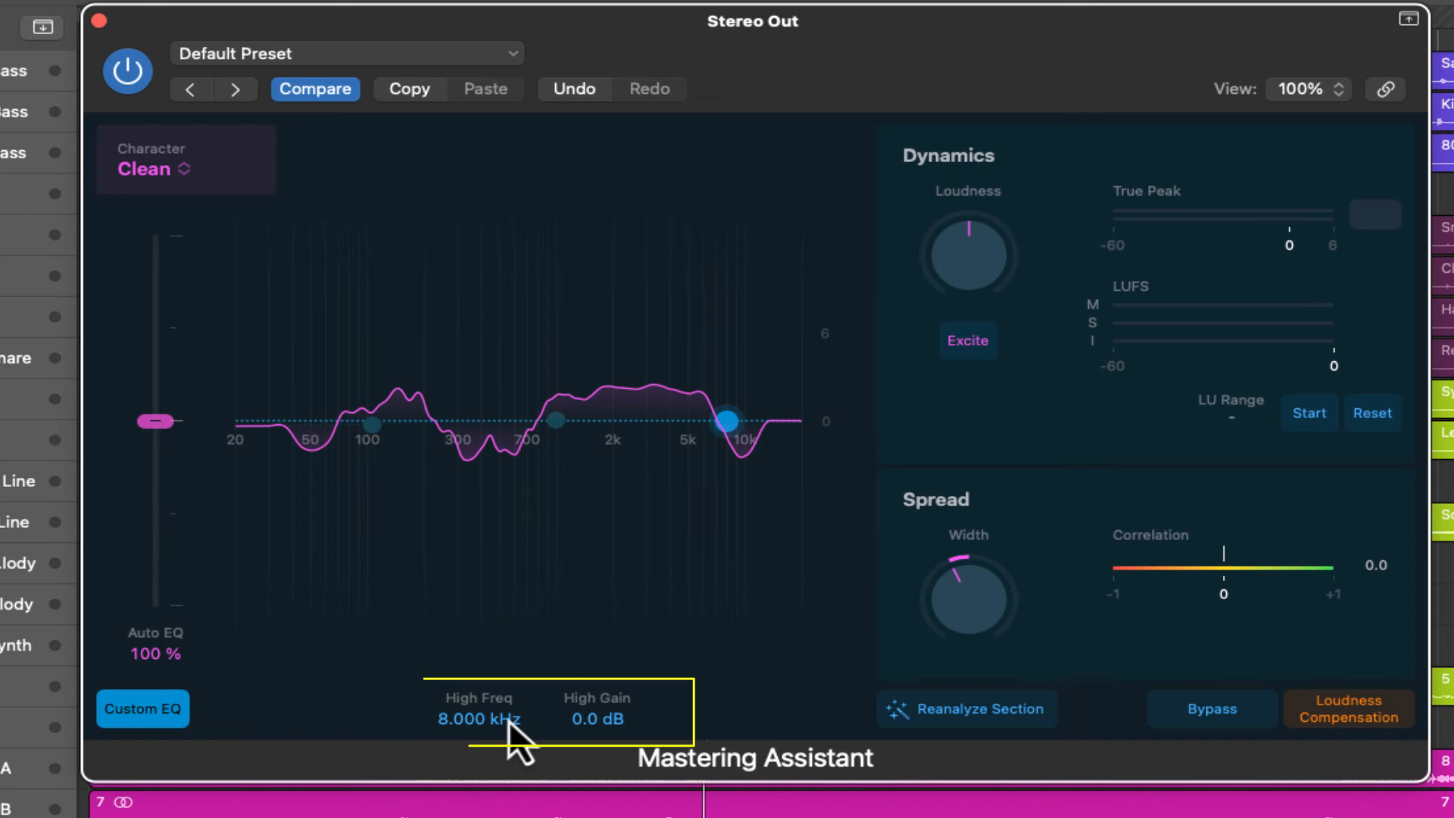
Step: Select the mid and high bands of the Custom EQ and try nudging the high band
{"action": "left_click", "coordinate": [557, 426]}
{"action": "left_click", "coordinate": [727, 422]}
{"action": "mouse_move", "coordinate": [727, 424]}
{"action": "left_mouse_down"}
{"action": "mouse_move", "coordinate": [724, 411]}
{"action": "mouse_move", "coordinate": [729, 441]}
{"action": "mouse_move", "coordinate": [715, 424]}
{"action": "mouse_move", "coordinate": [747, 421]}
{"action": "mouse_move", "coordinate": [718, 425]}
{"action": "mouse_move", "coordinate": [734, 420]}
{"action": "left_mouse_up"}
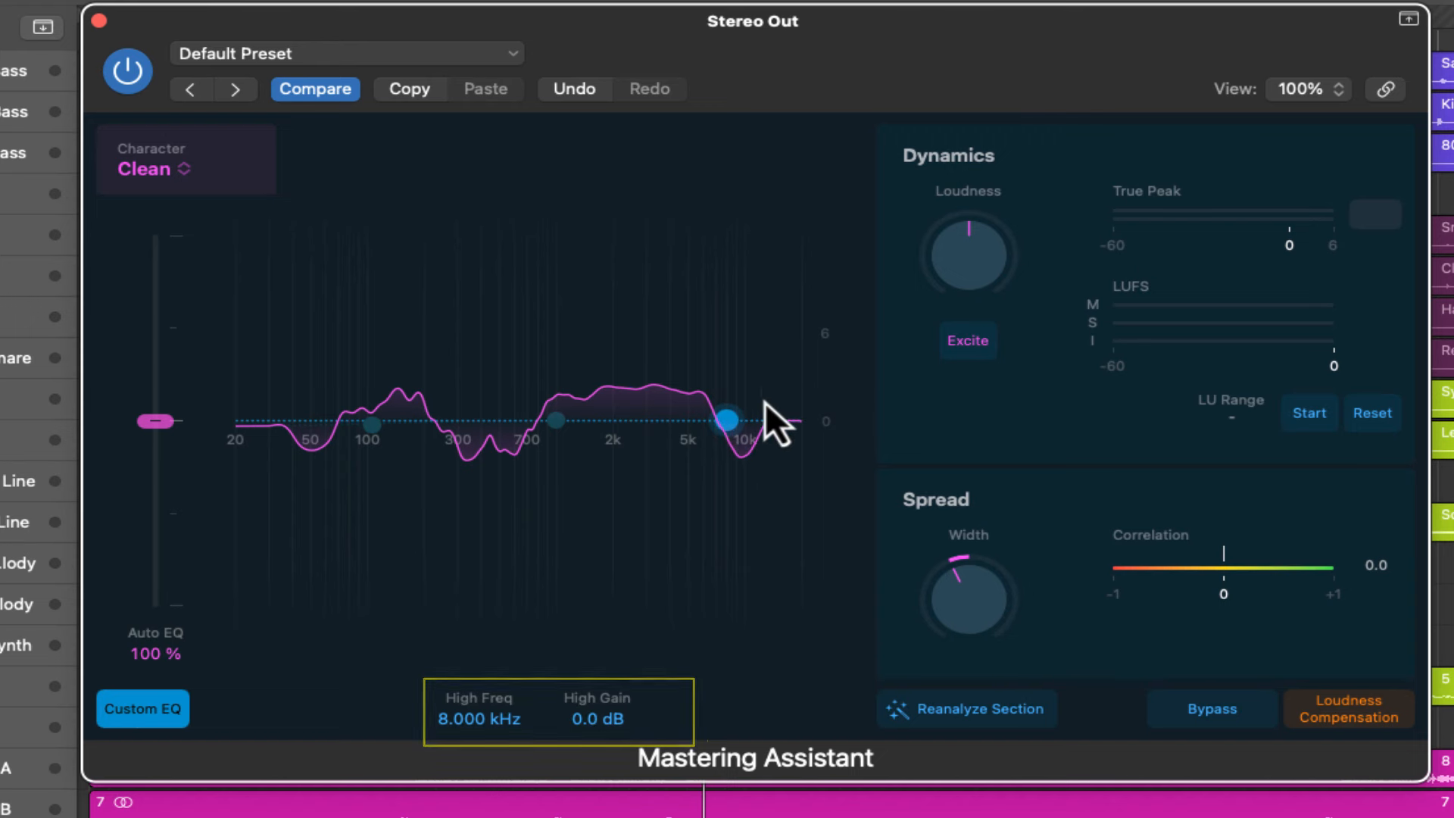